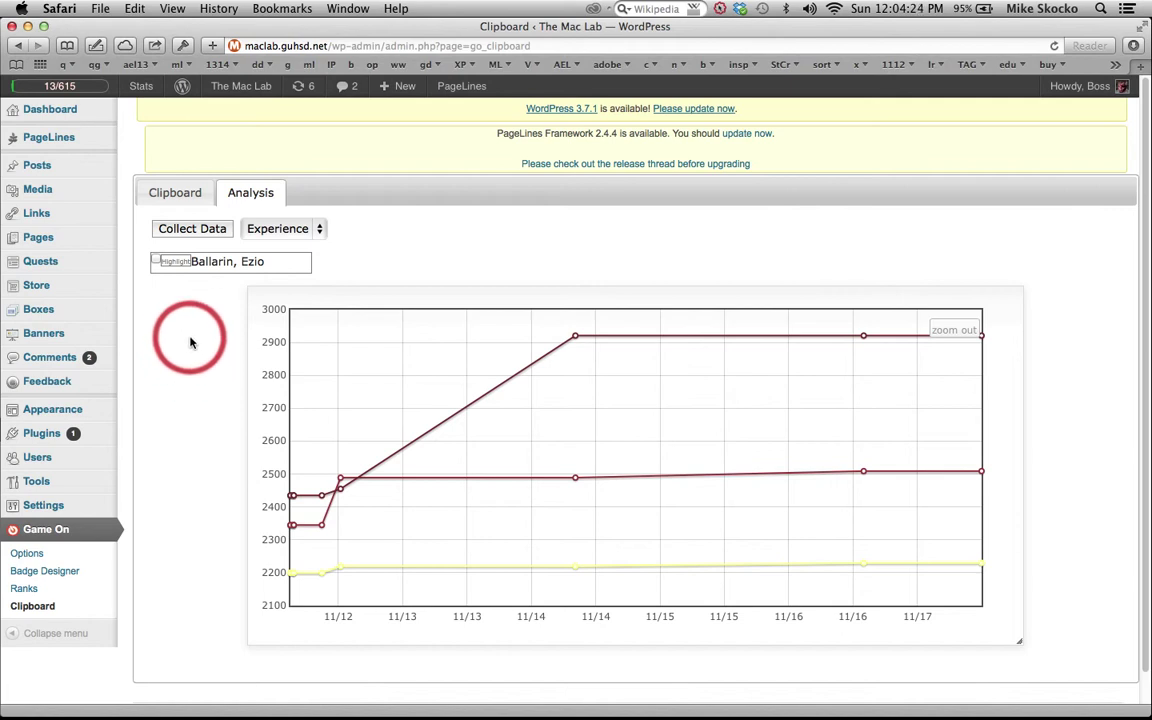
Switch to the Game On site, open your own user profile, and fill in the first and last name
key("super+grave")
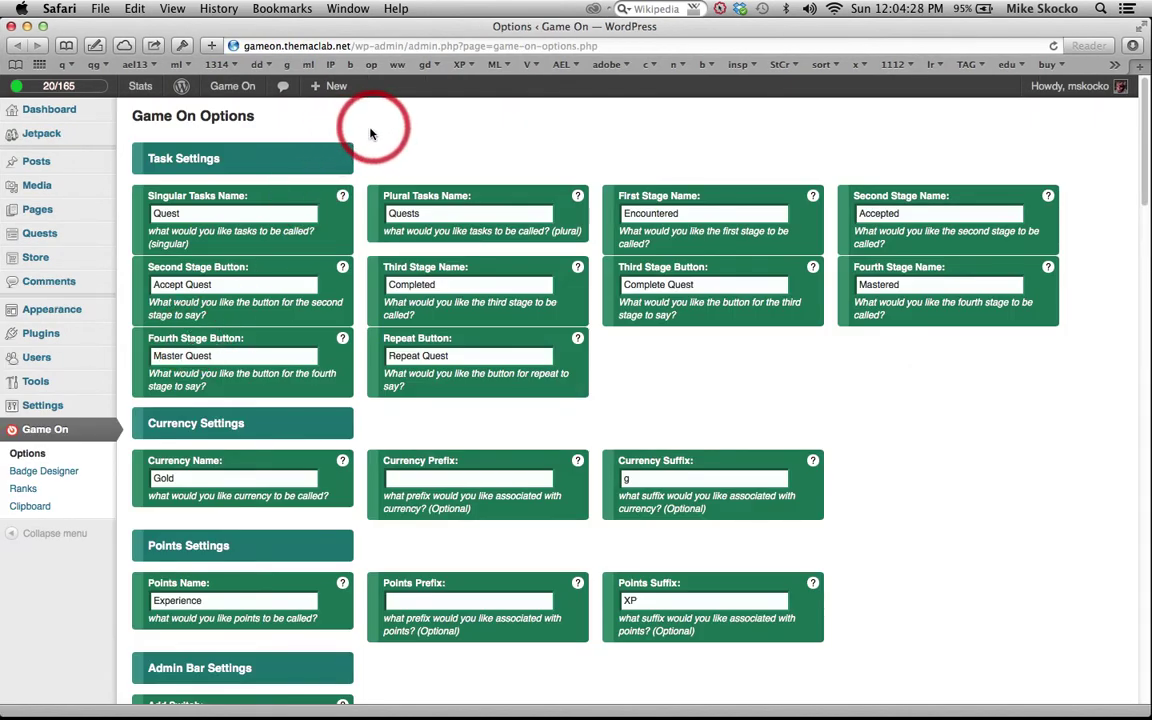
mouse_move(37, 362)
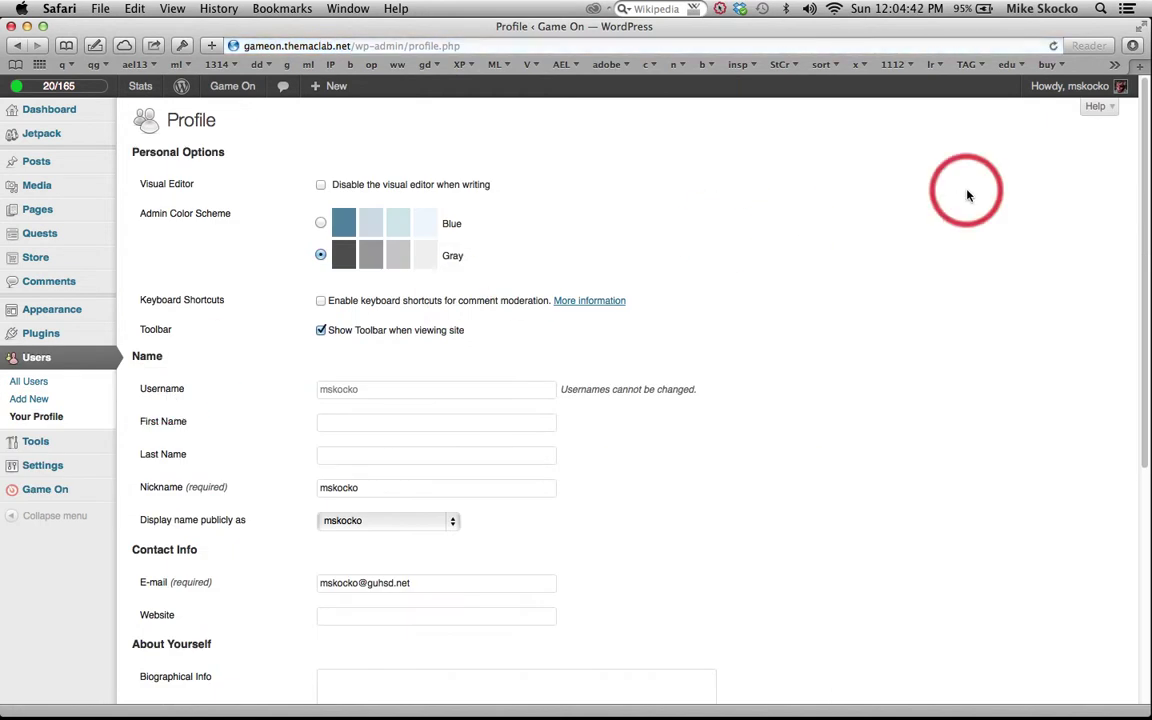
mouse_move(1110, 86)
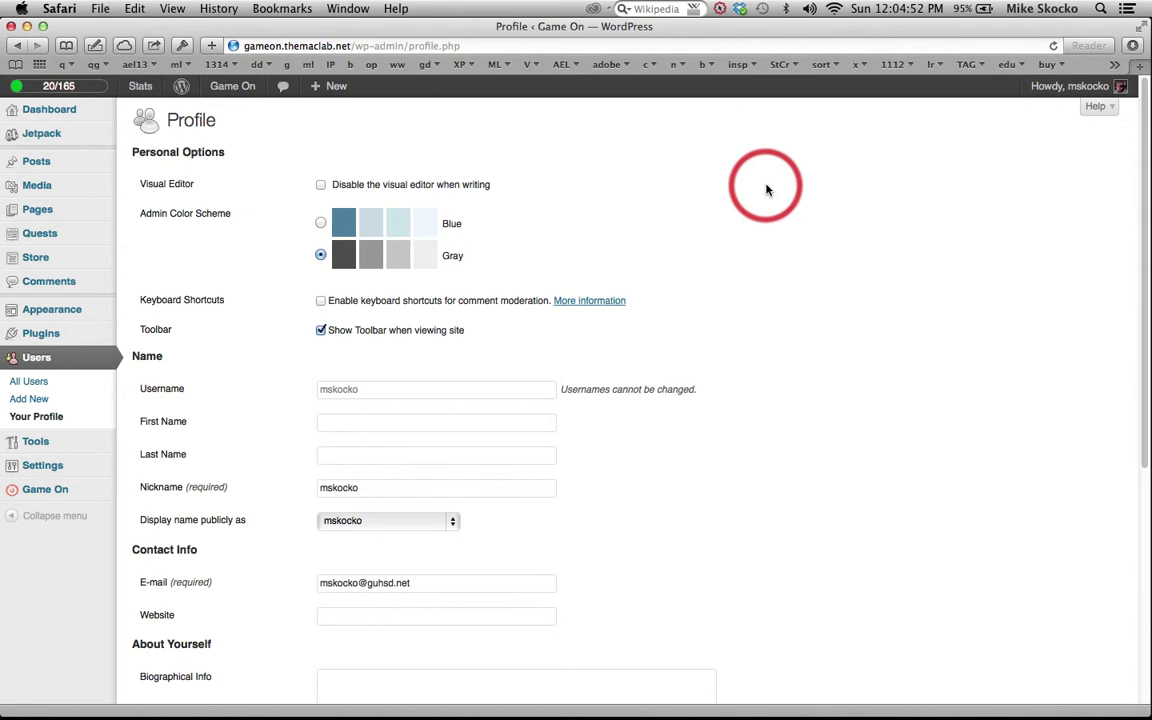
left_click(350, 419)
key("Tab")
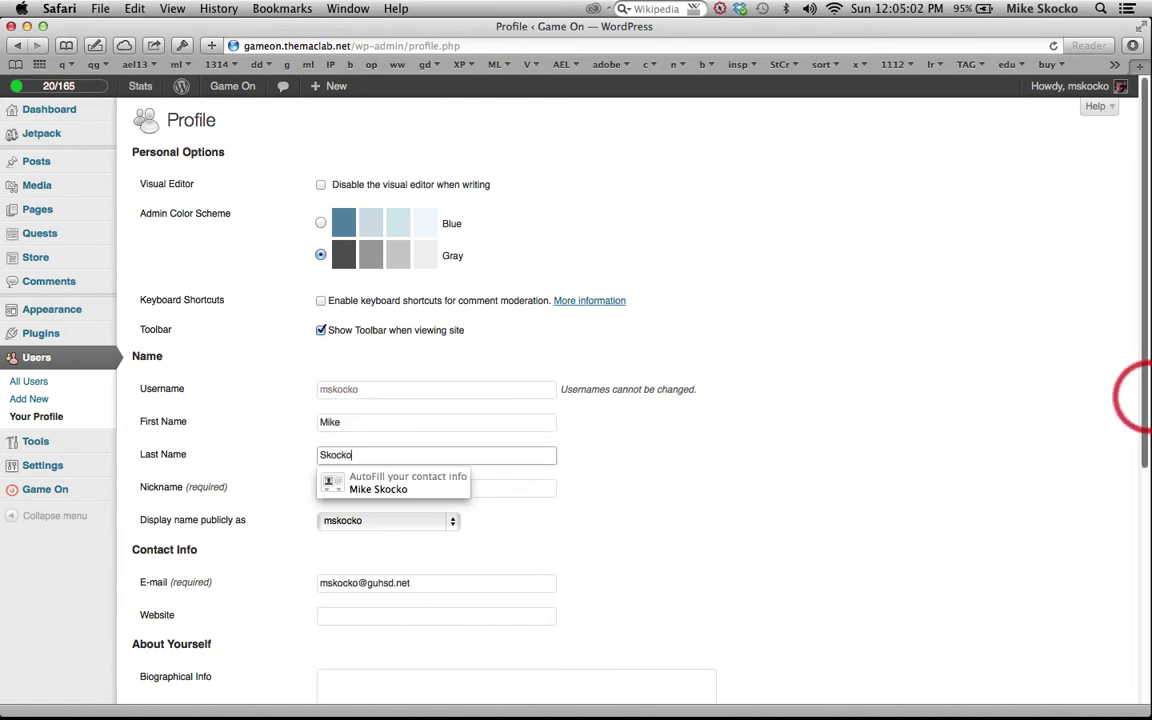
Set the profile nickname to Boss and choose Boss as the publicly displayed name
key("Tab")
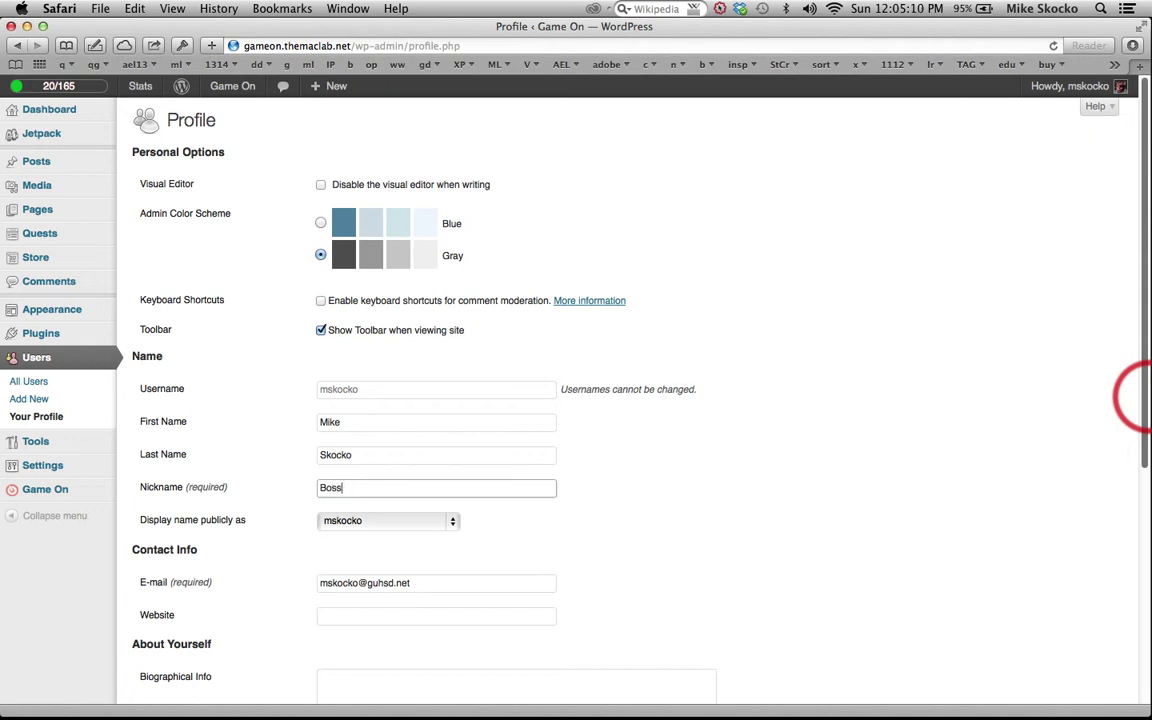
left_click(412, 520)
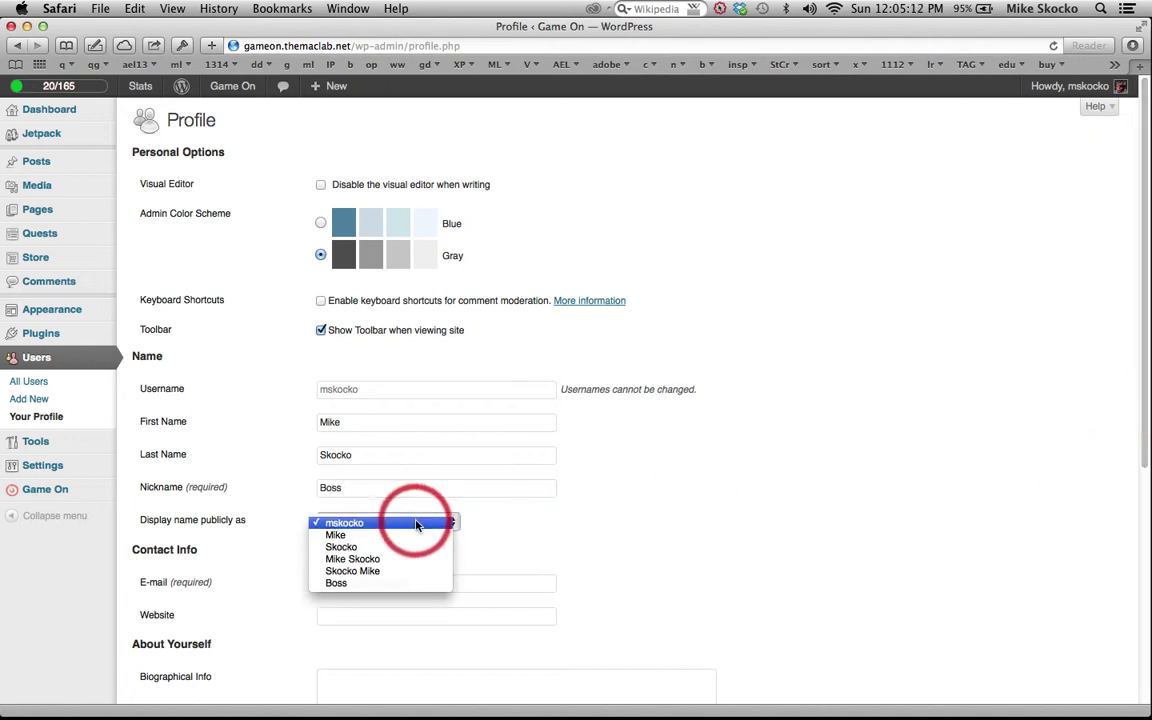
left_click(395, 583)
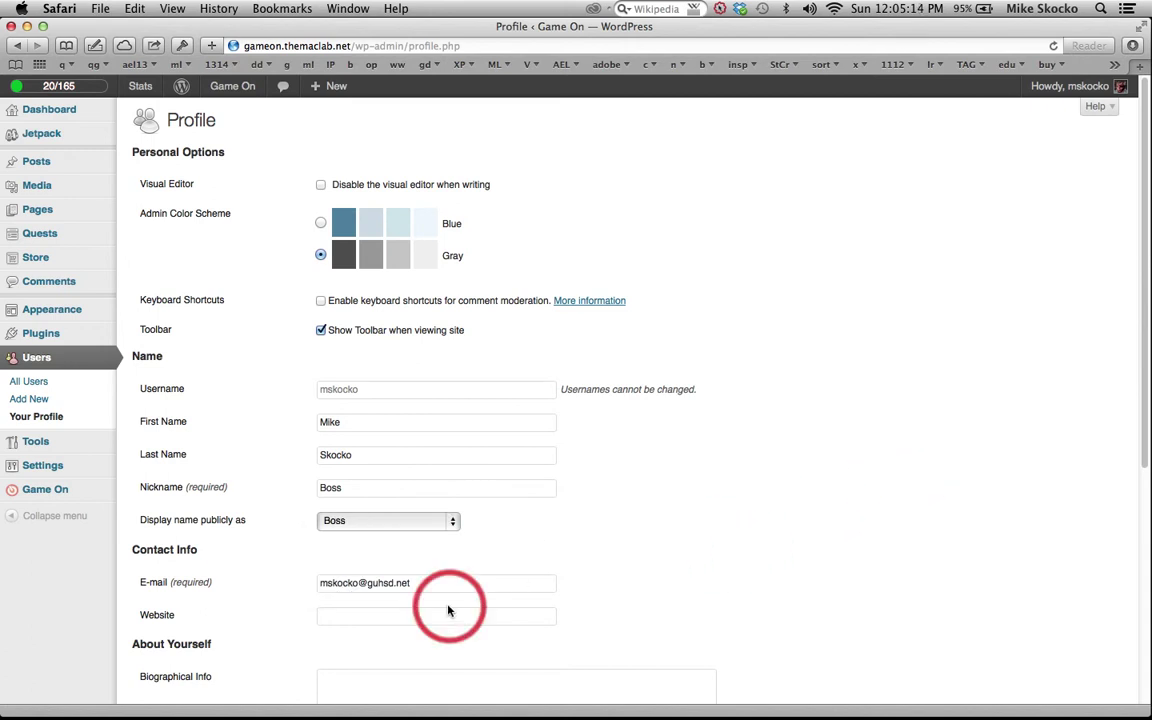
scroll(753, 500, "down", 3)
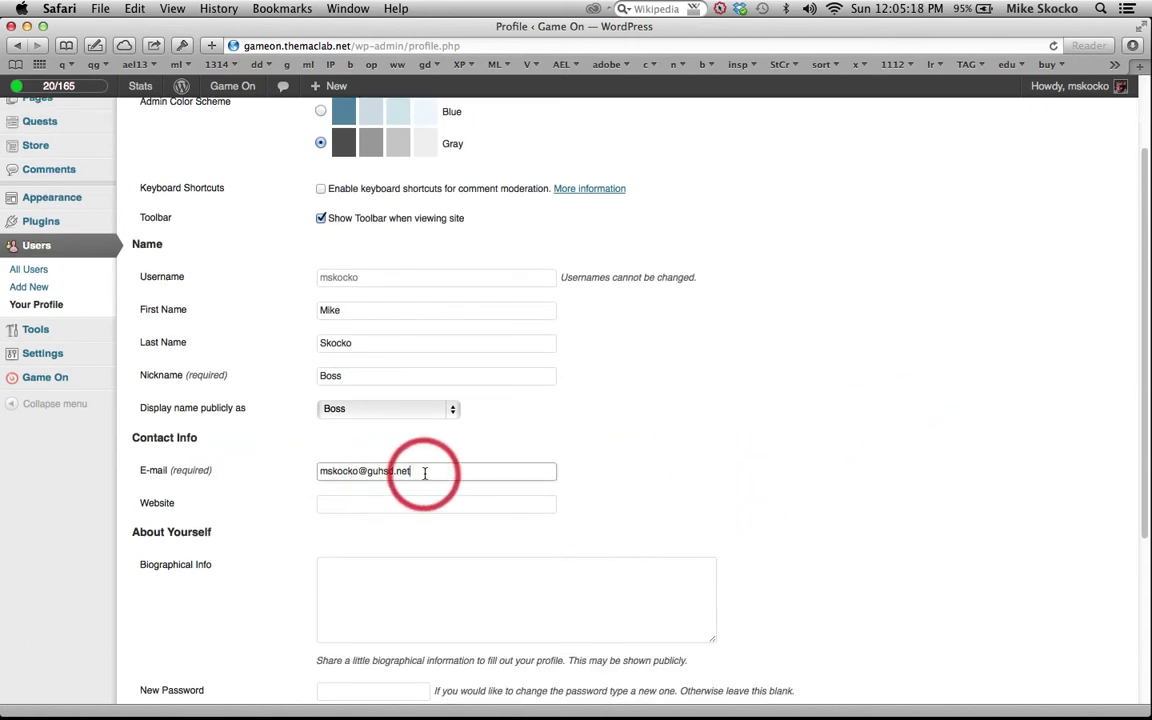
left_click_drag(419, 472, 259, 474)
left_click(689, 489)
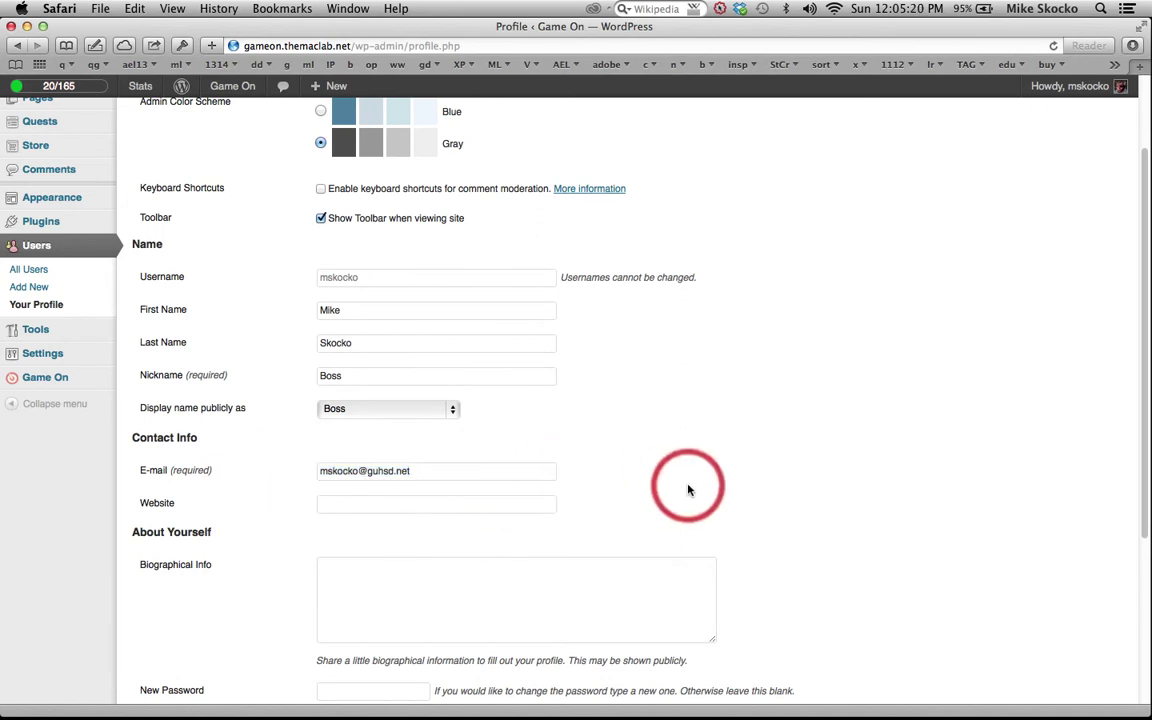
left_click(355, 503)
key("super+grave")
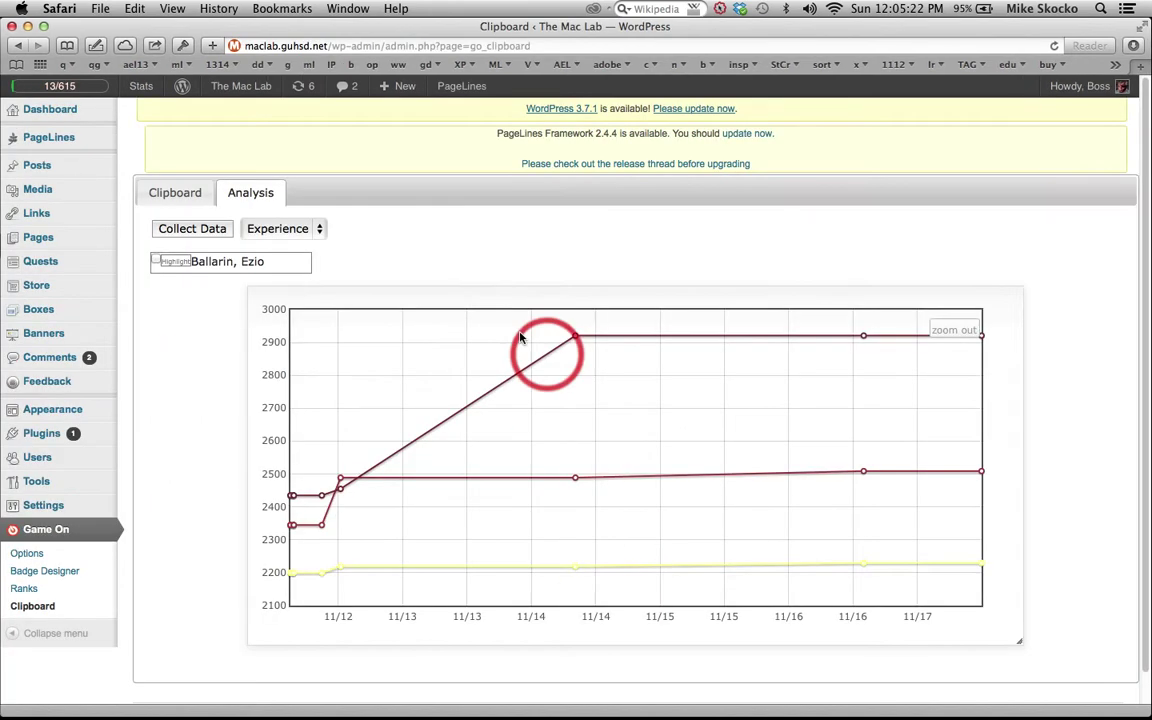
left_click(327, 46)
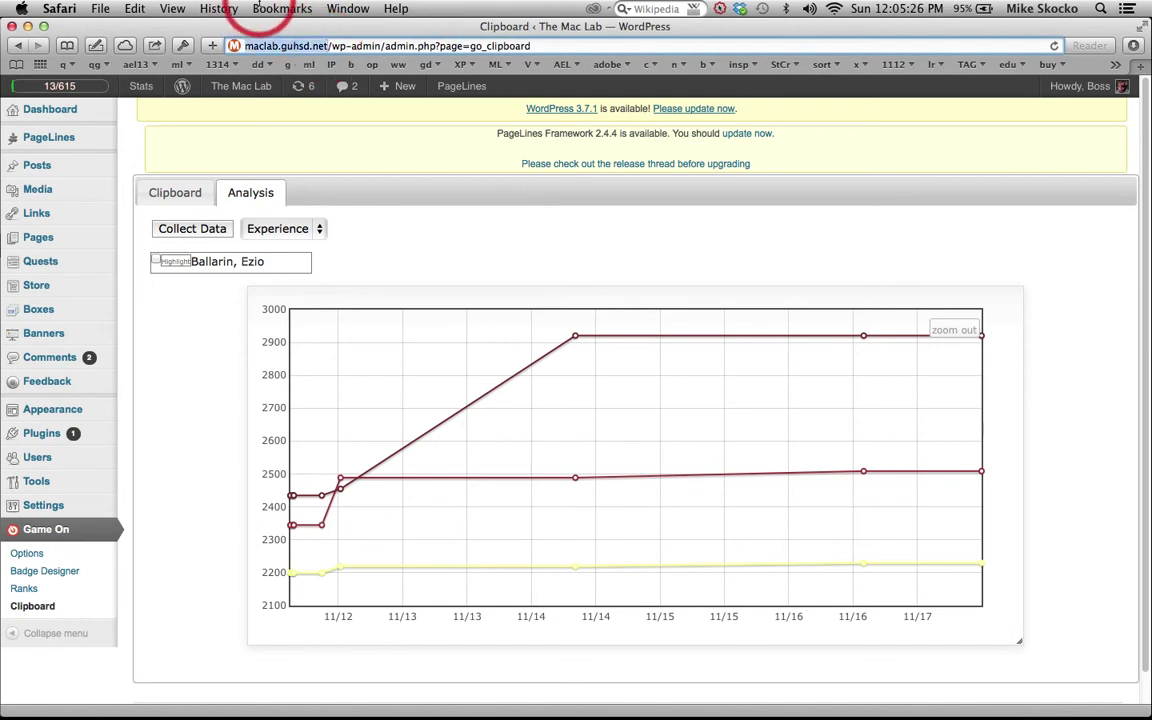
key("super+grave")
left_click(316, 304)
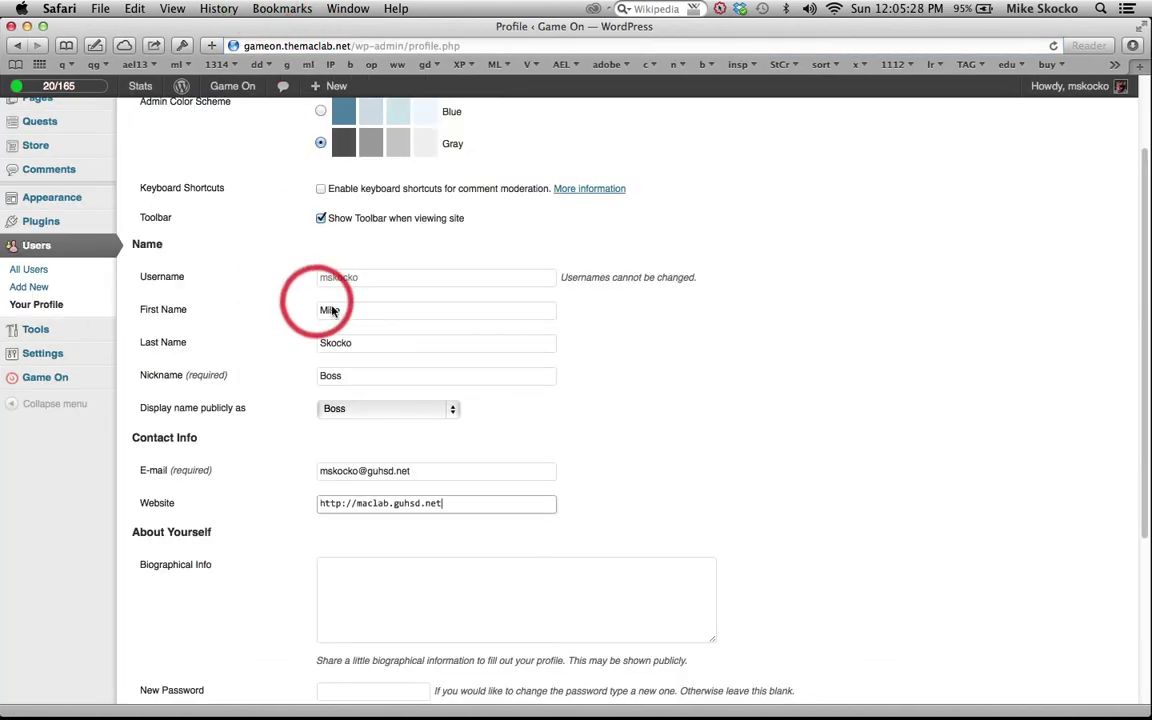
left_click(489, 517)
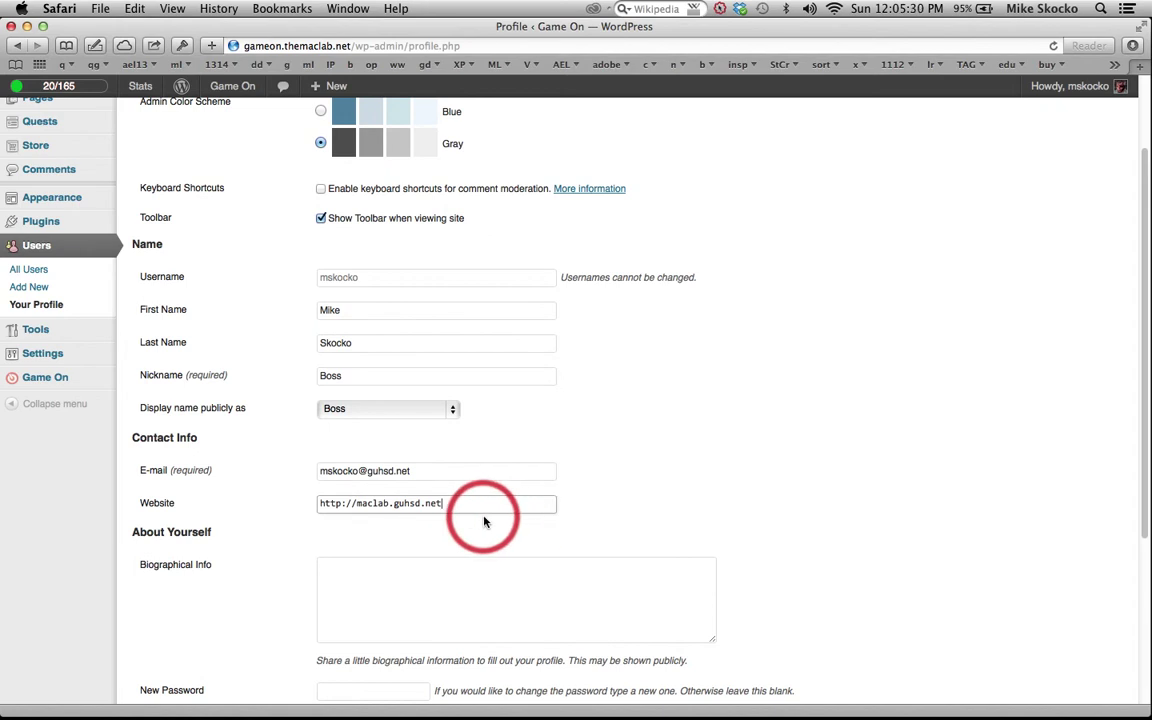
Examine the biographical info, password, and Period and Computer sections of the profile, and recheck the name fields
scroll(814, 494, "down", 3)
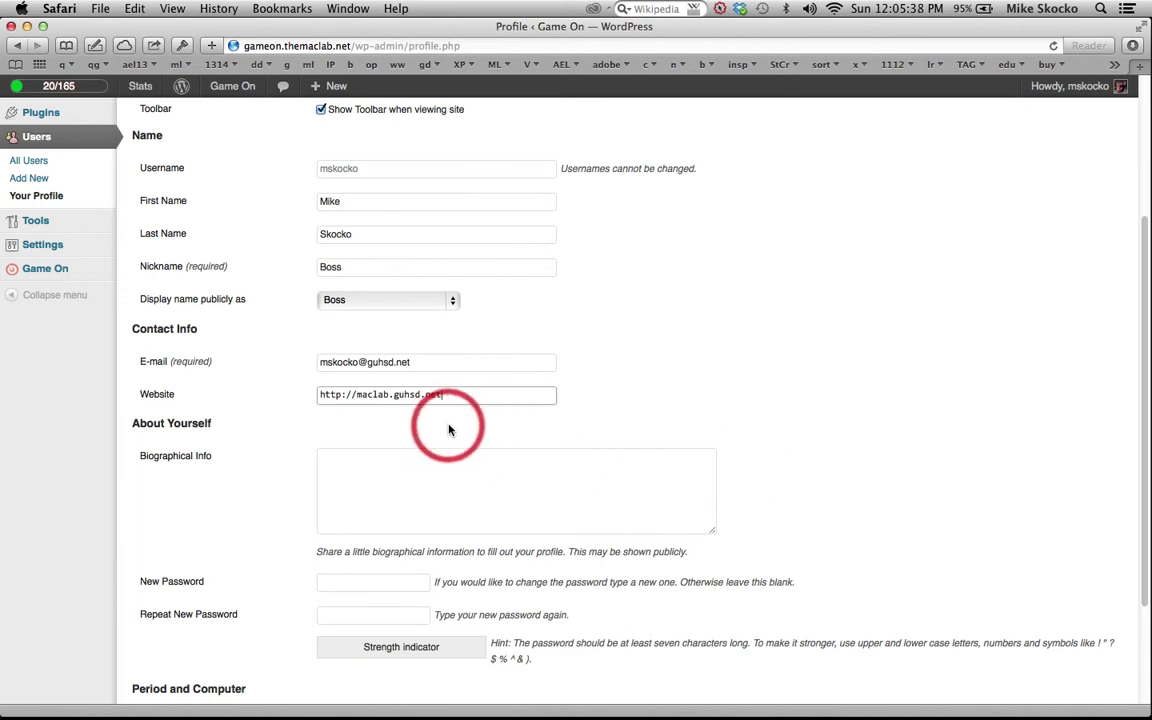
left_click(373, 423)
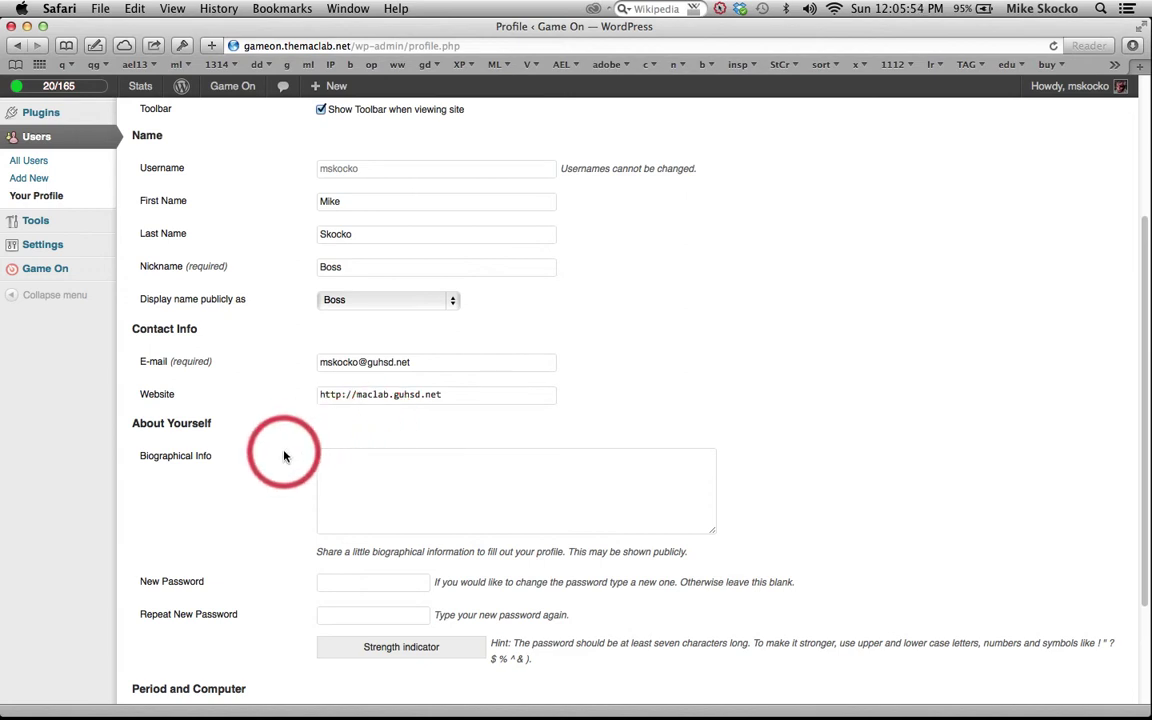
scroll(284, 456, "down", 3)
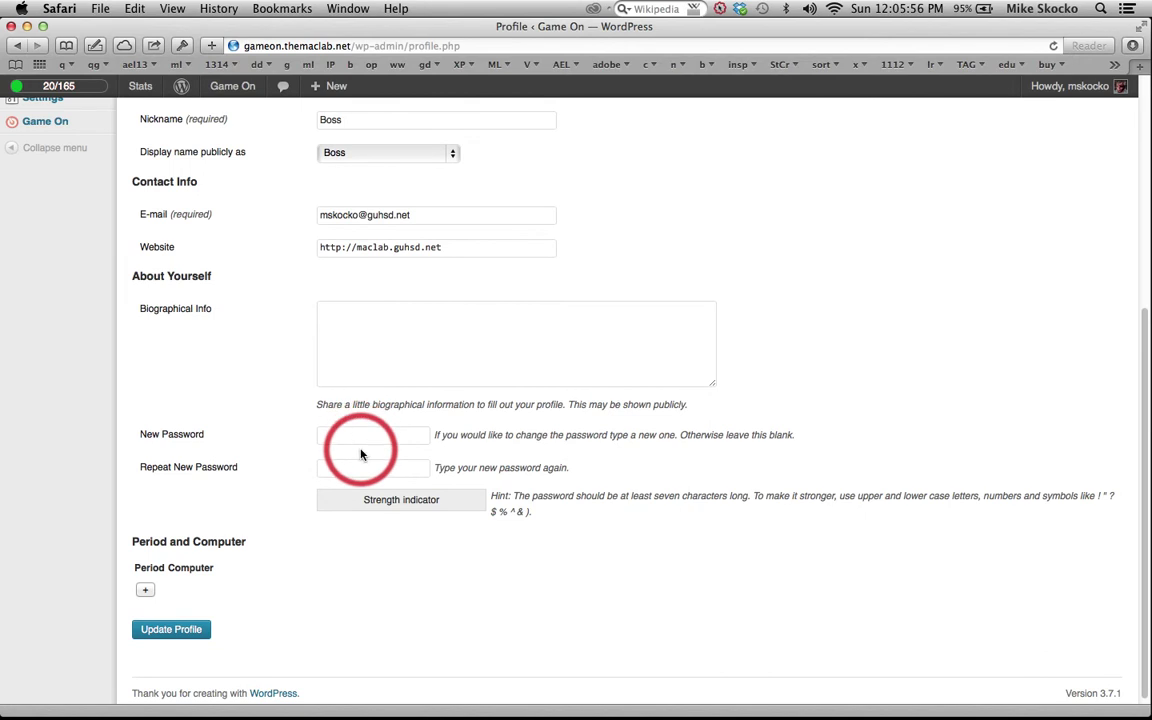
scroll(290, 460, "down", 1)
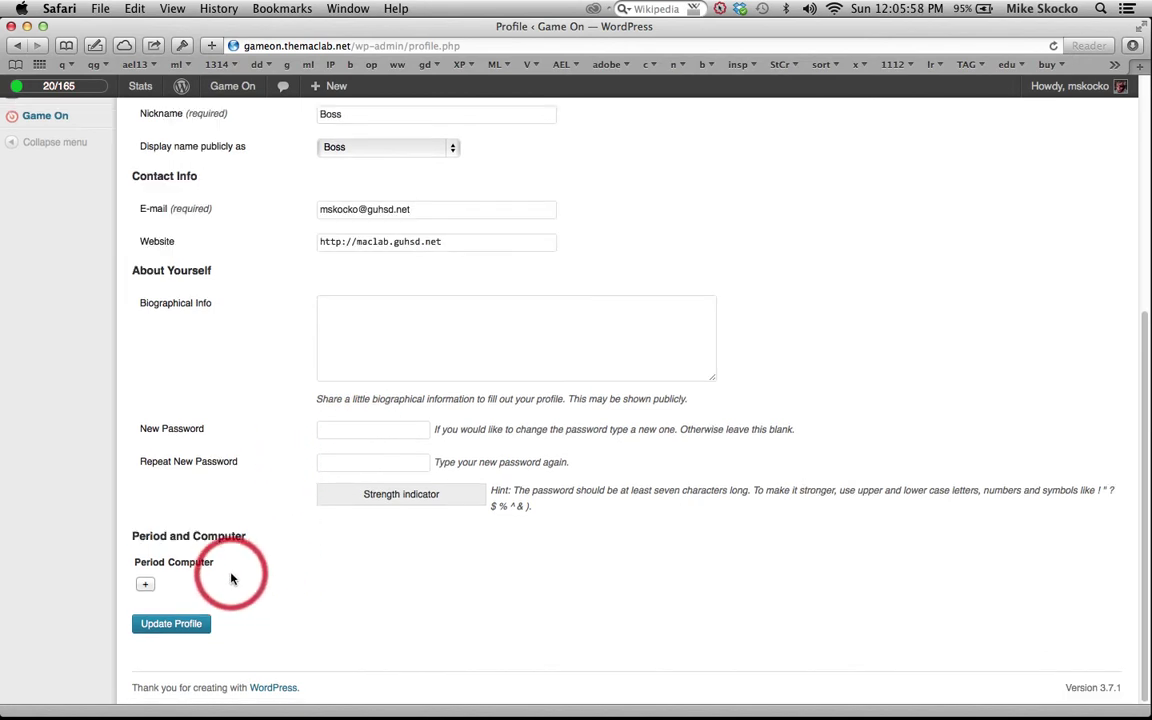
scroll(255, 490, "up", 8)
double_click(350, 424)
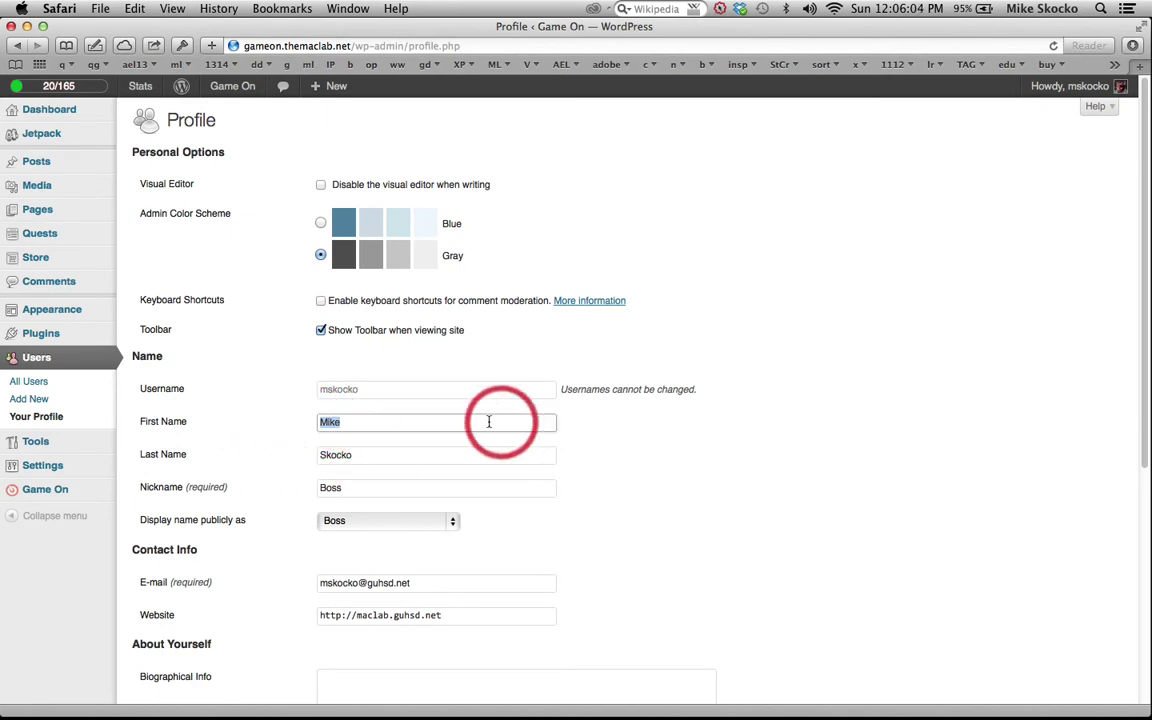
left_click(280, 443)
Add a Period and Computer entry with Period 1 and Computer 01, and update the profile
scroll(259, 457, "down", 5)
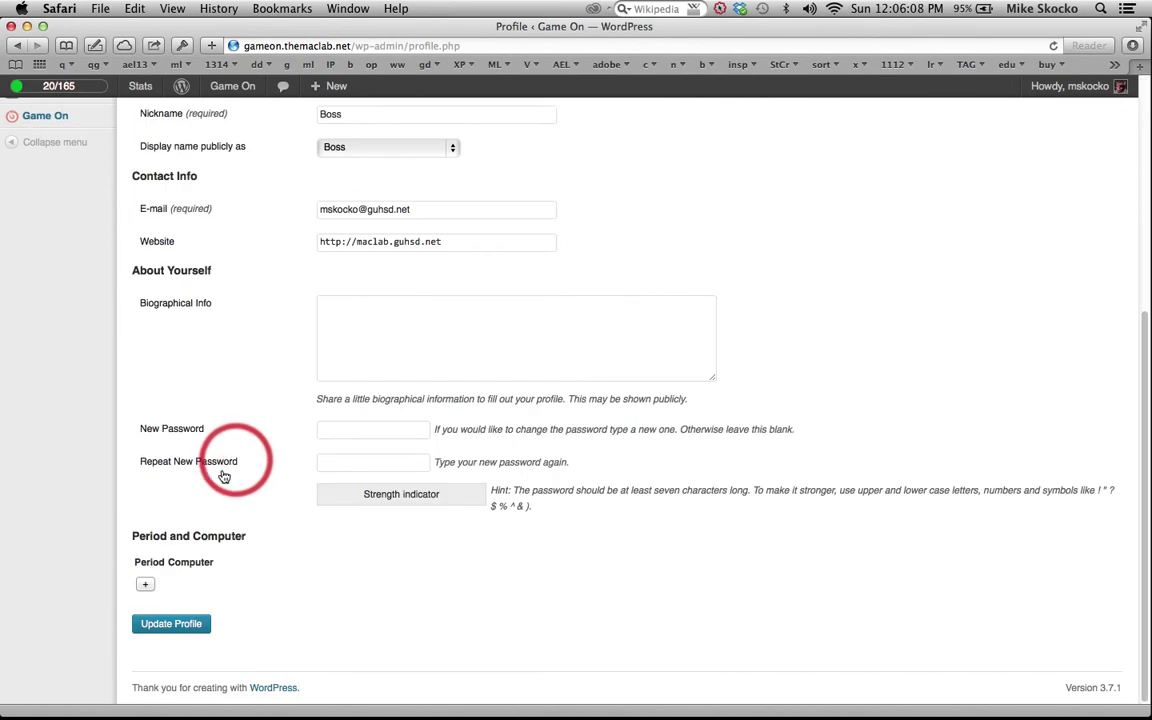
left_click(153, 584)
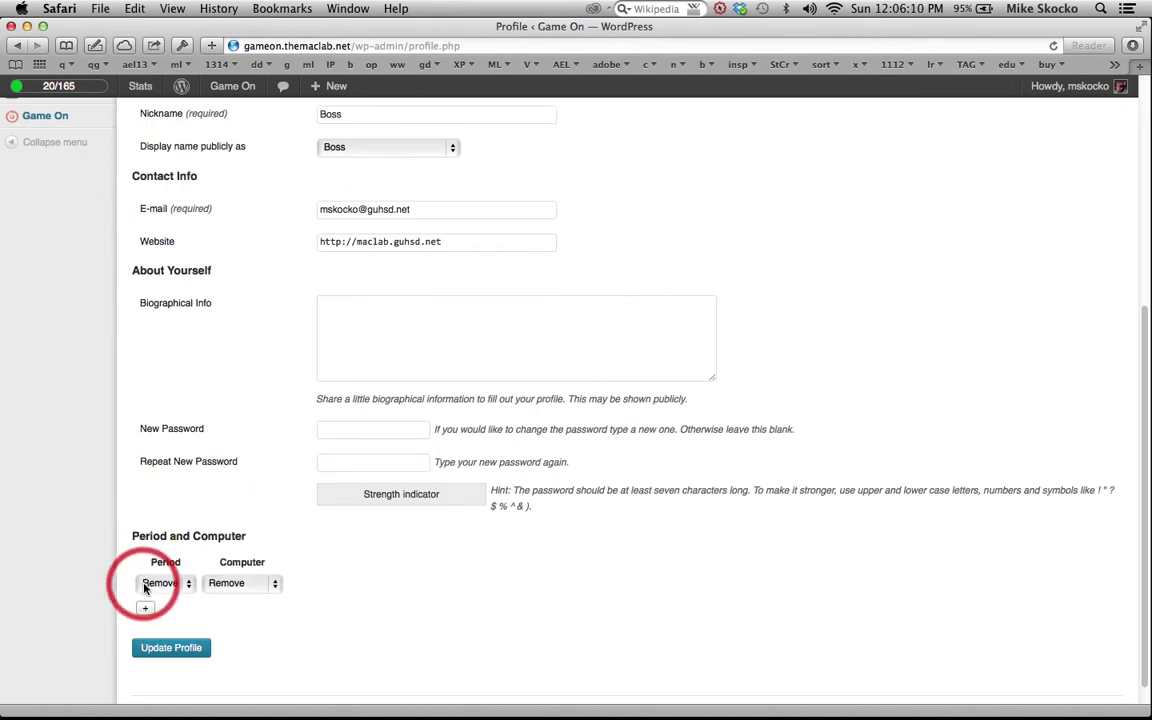
left_click(184, 585)
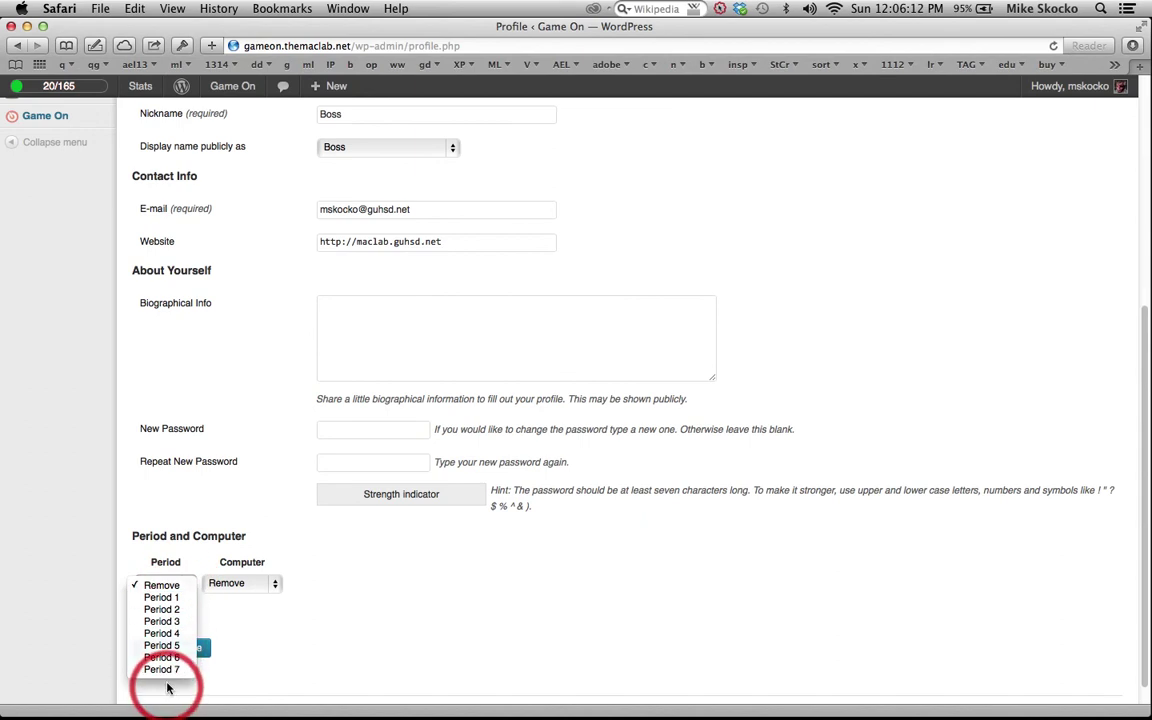
left_click(160, 583)
left_click(240, 585)
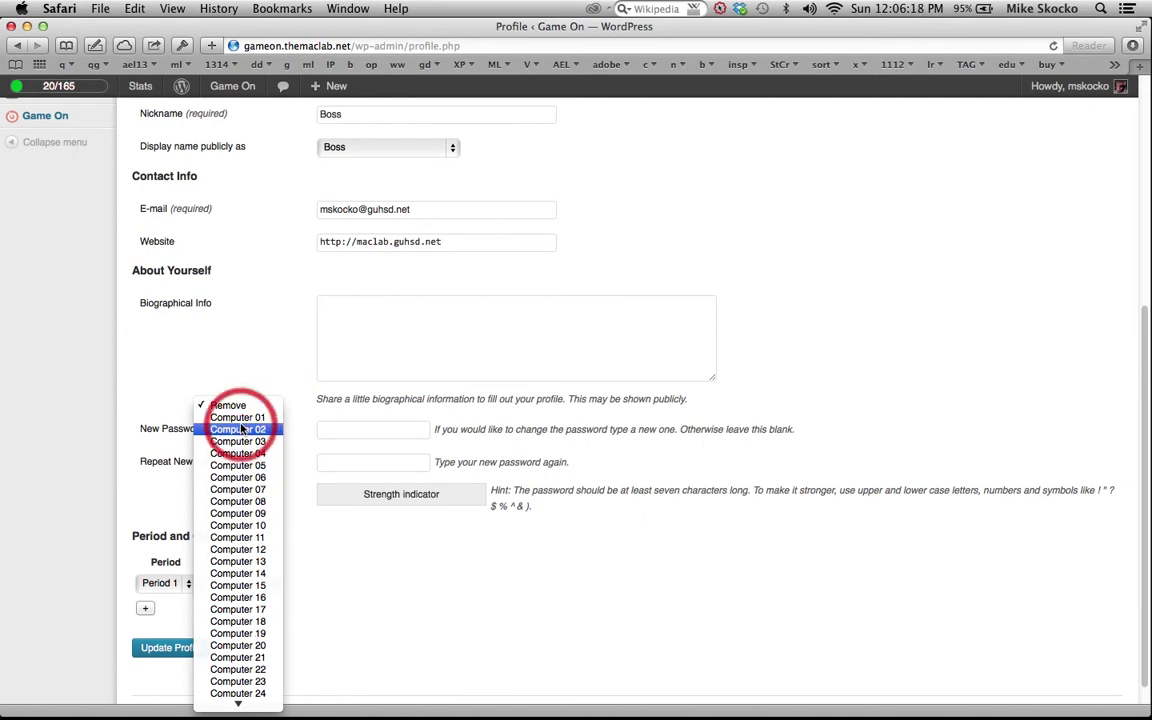
left_click(232, 417)
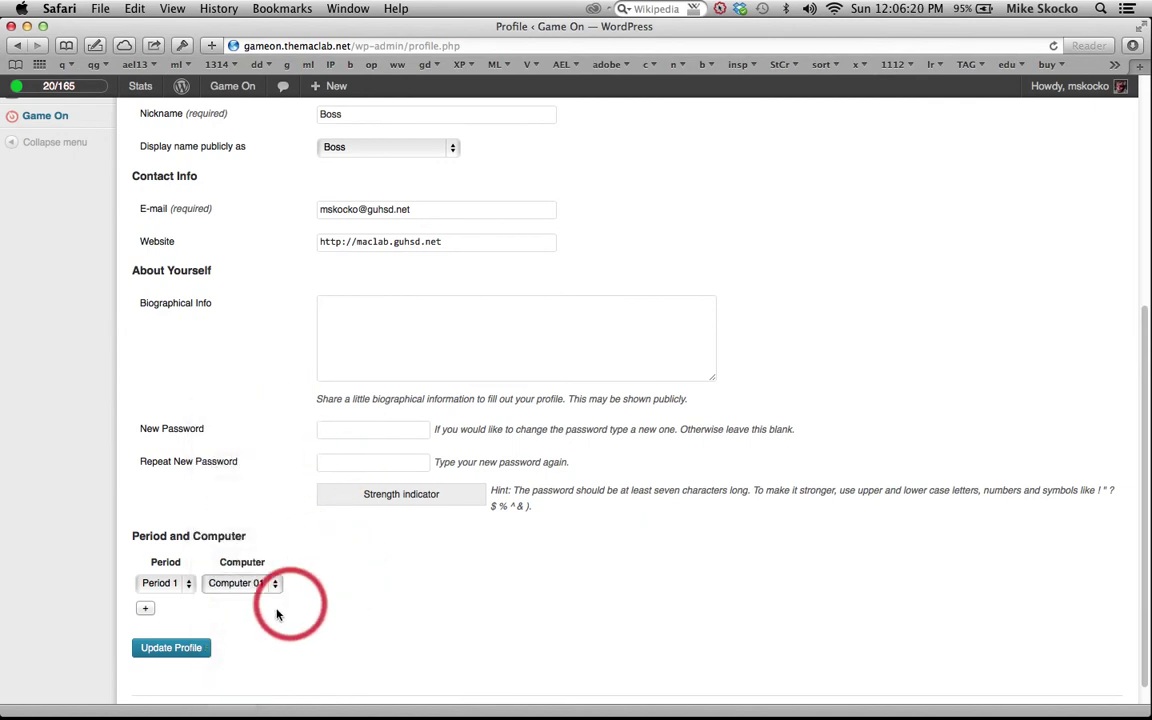
left_click(173, 652)
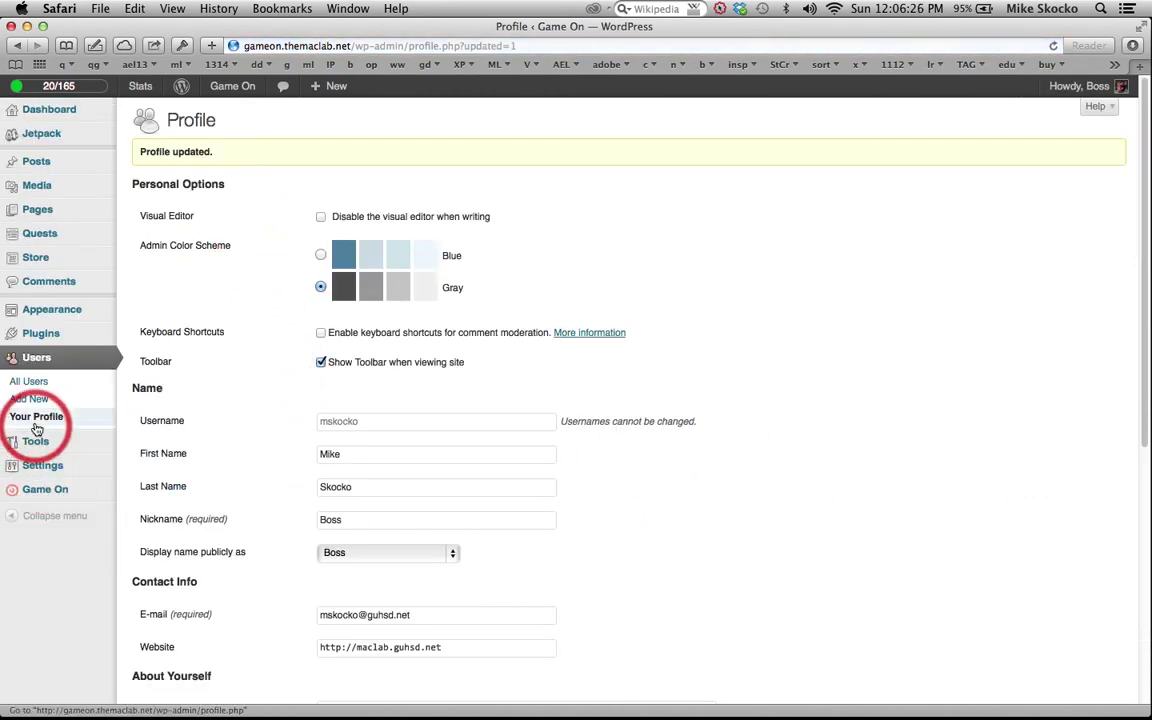
Open the Game On Clipboard and show the Period 1 class, reloading the page and selecting Period 1 again
mouse_move(45, 495)
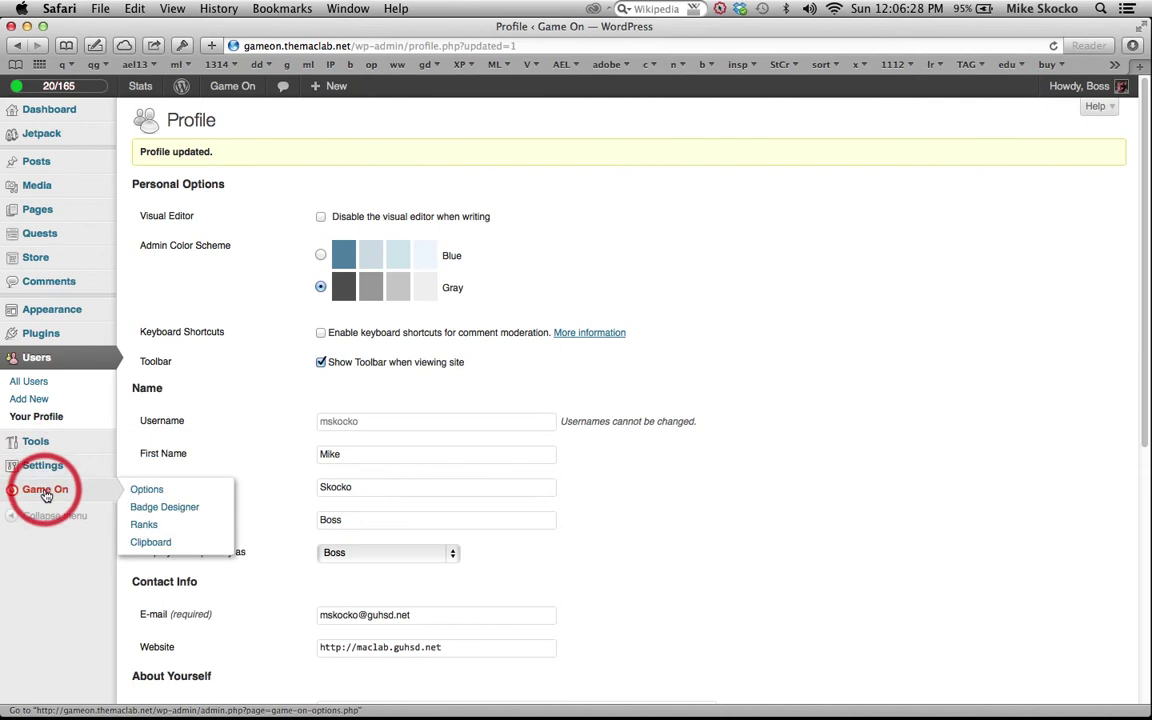
left_click(172, 540)
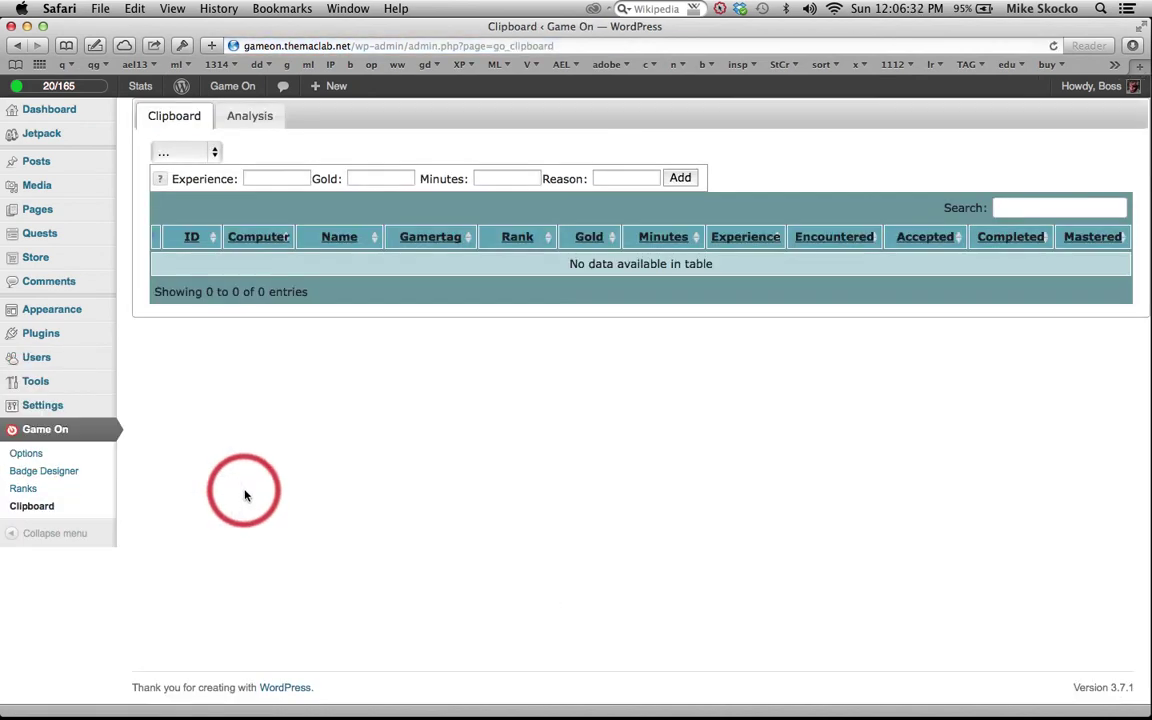
left_click(195, 152)
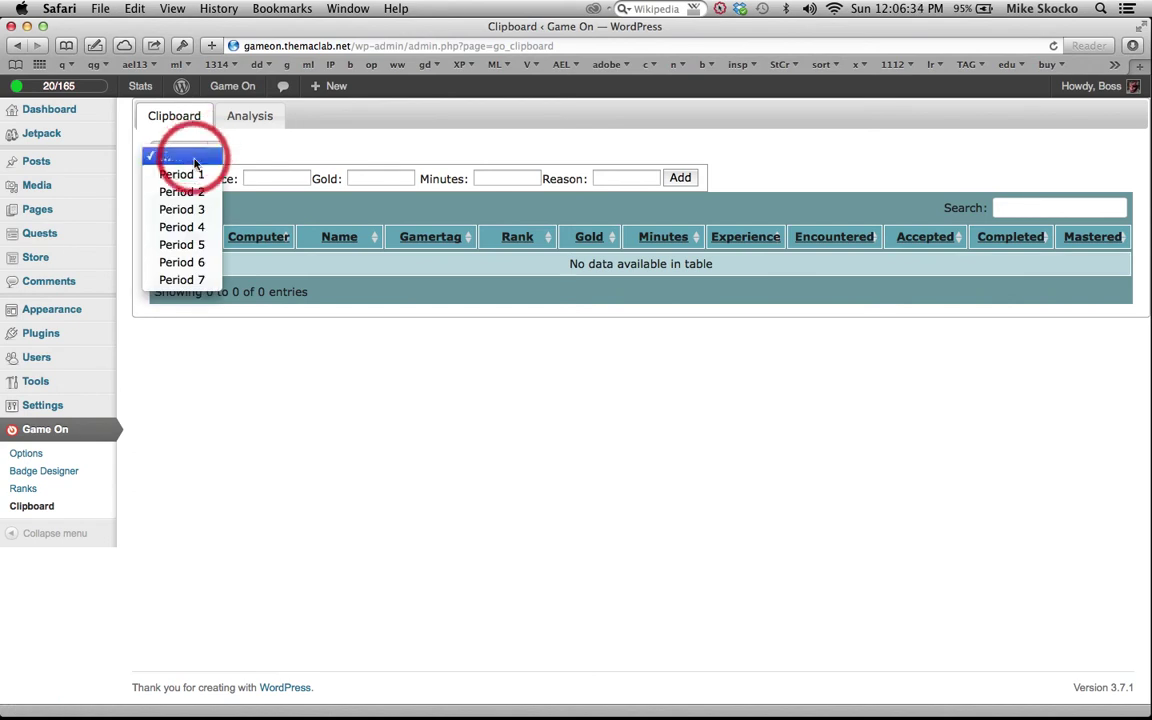
left_click(193, 174)
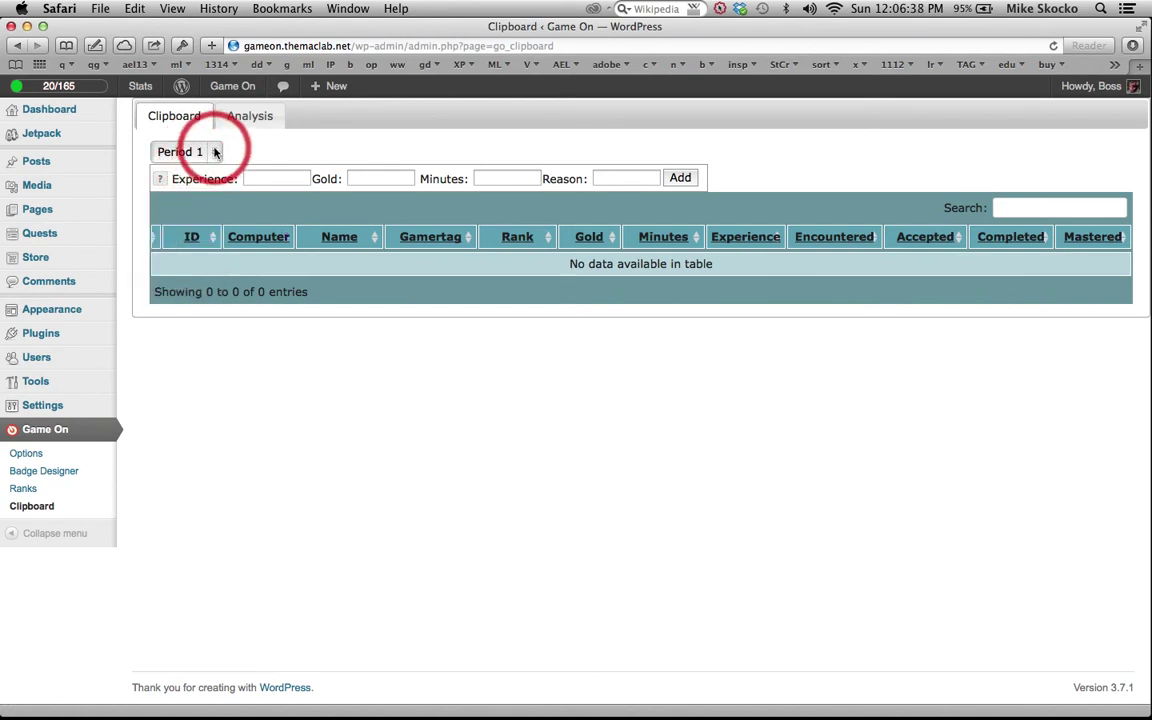
left_click(198, 153)
left_click(197, 156)
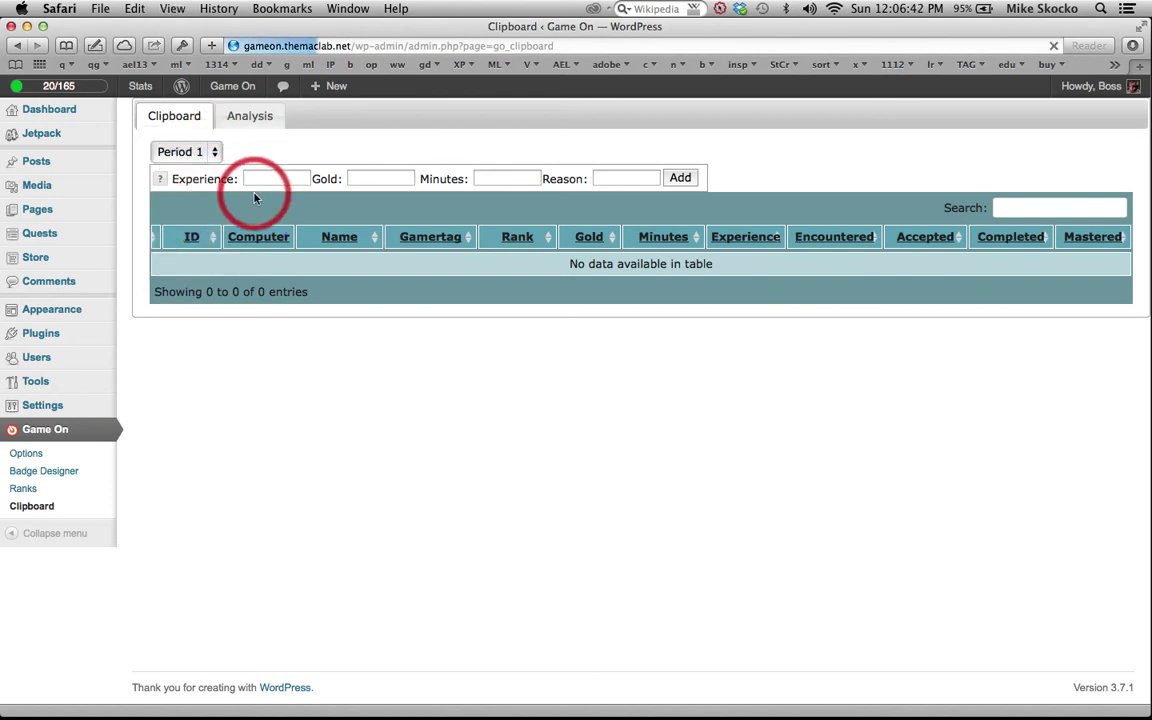
left_click(207, 156)
left_click(199, 175)
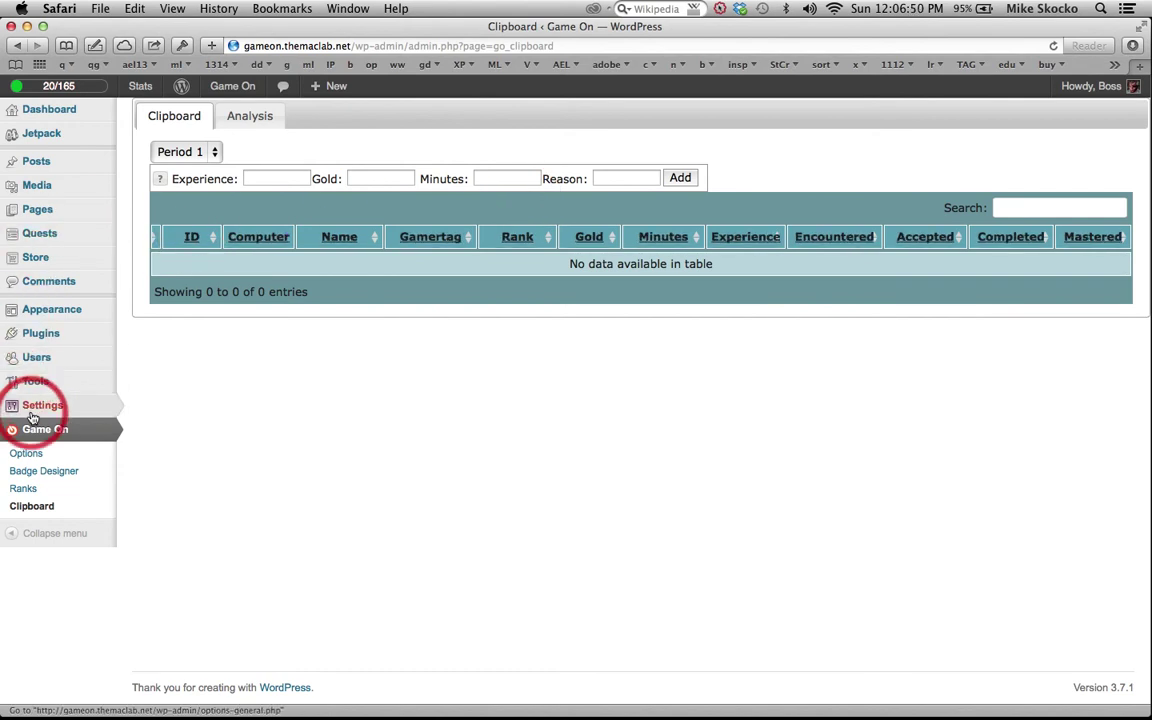
Reopen your user profile and check the saved name fields and the Period and Computer assignment
mouse_move(60, 361)
left_click(155, 394)
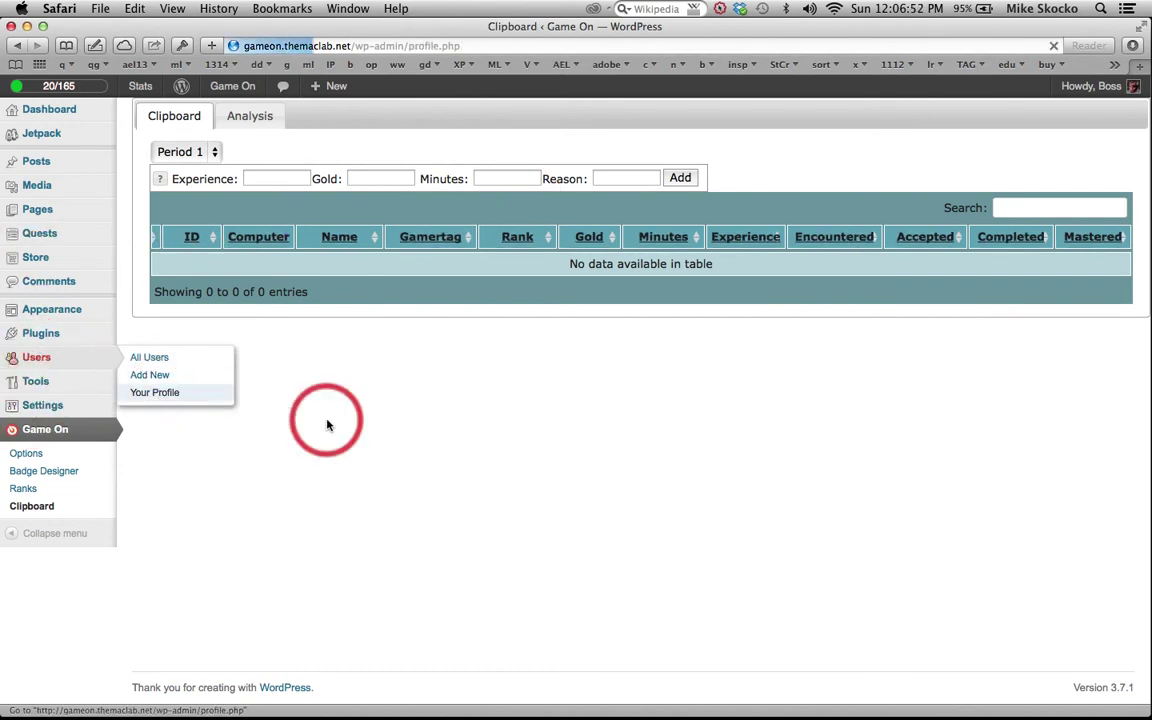
scroll(246, 443, "down", 8)
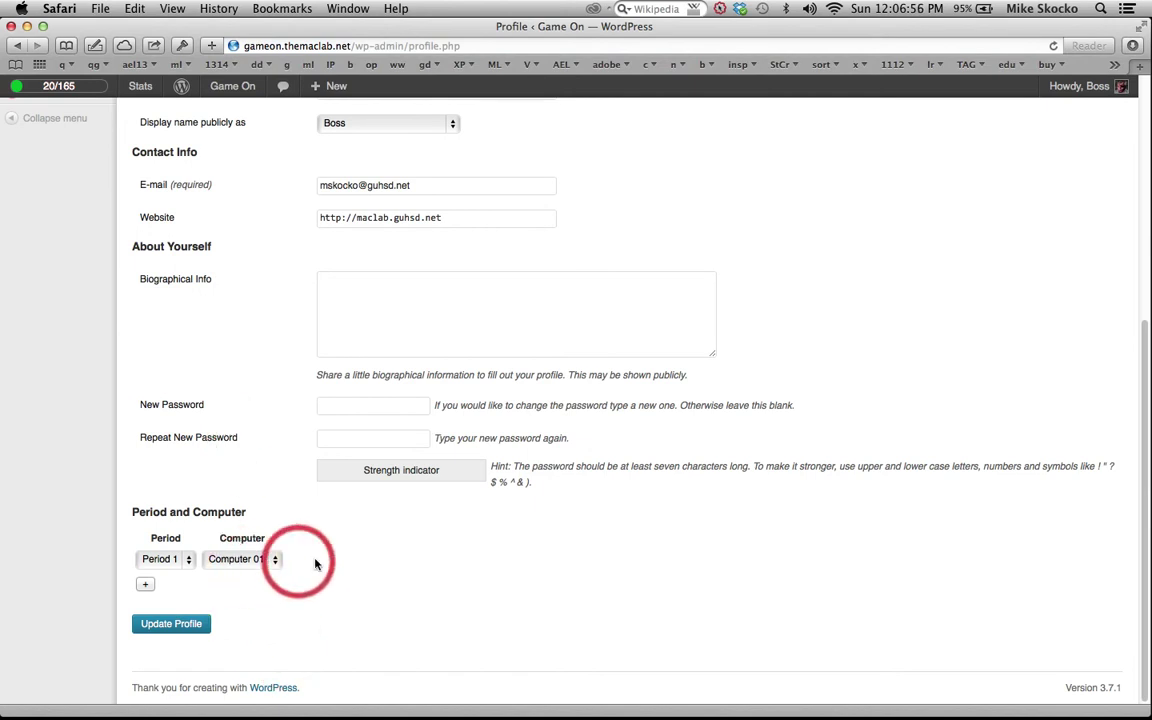
scroll(378, 573, "up", 8)
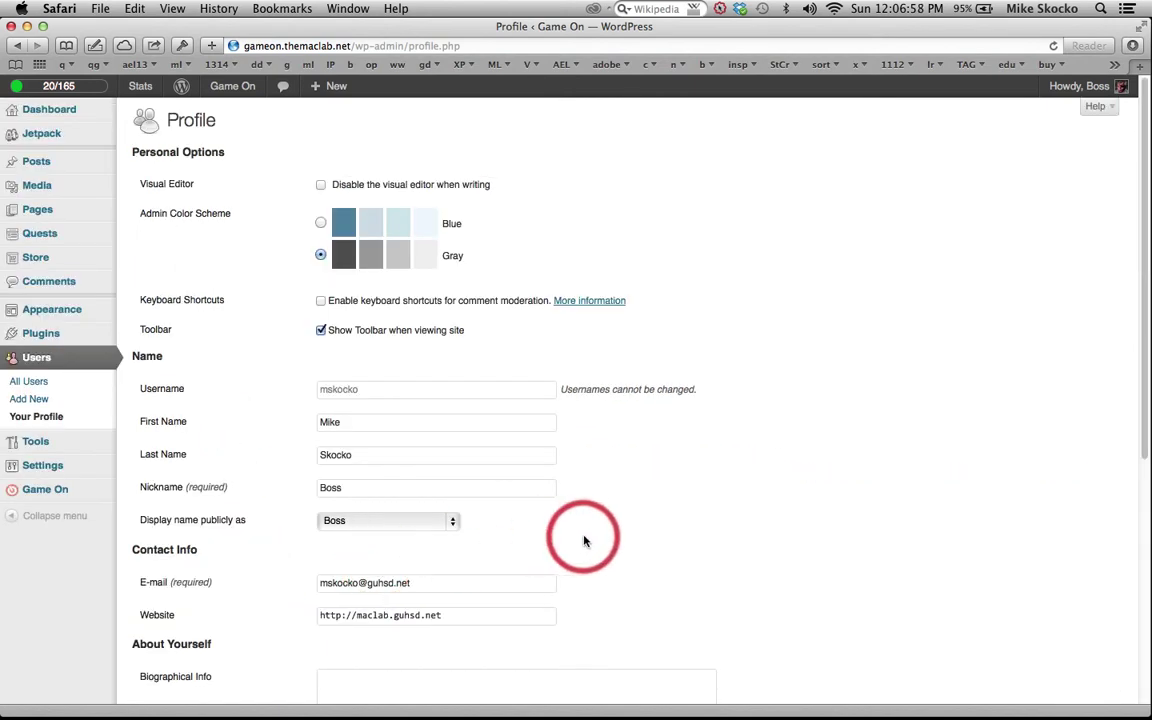
scroll(740, 472, "down", 8)
scroll(744, 481, "up", 8)
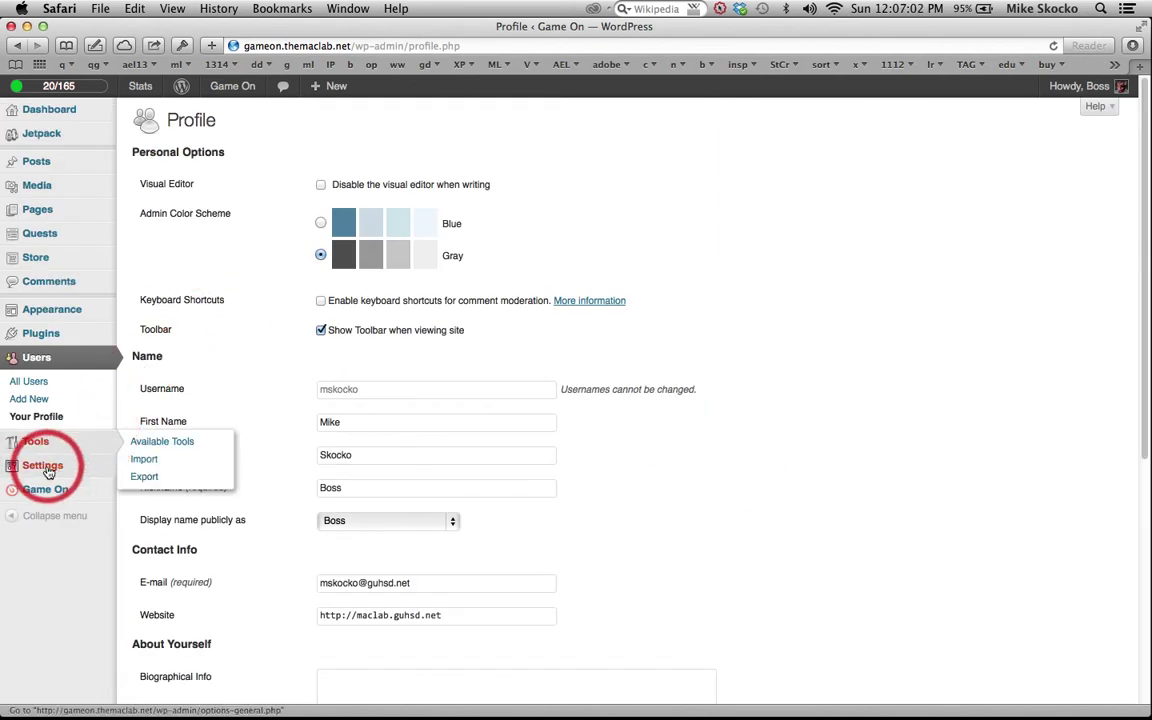
Return to the Game On Clipboard, filter it to Period 1, and check the list of available periods
mouse_move(52, 497)
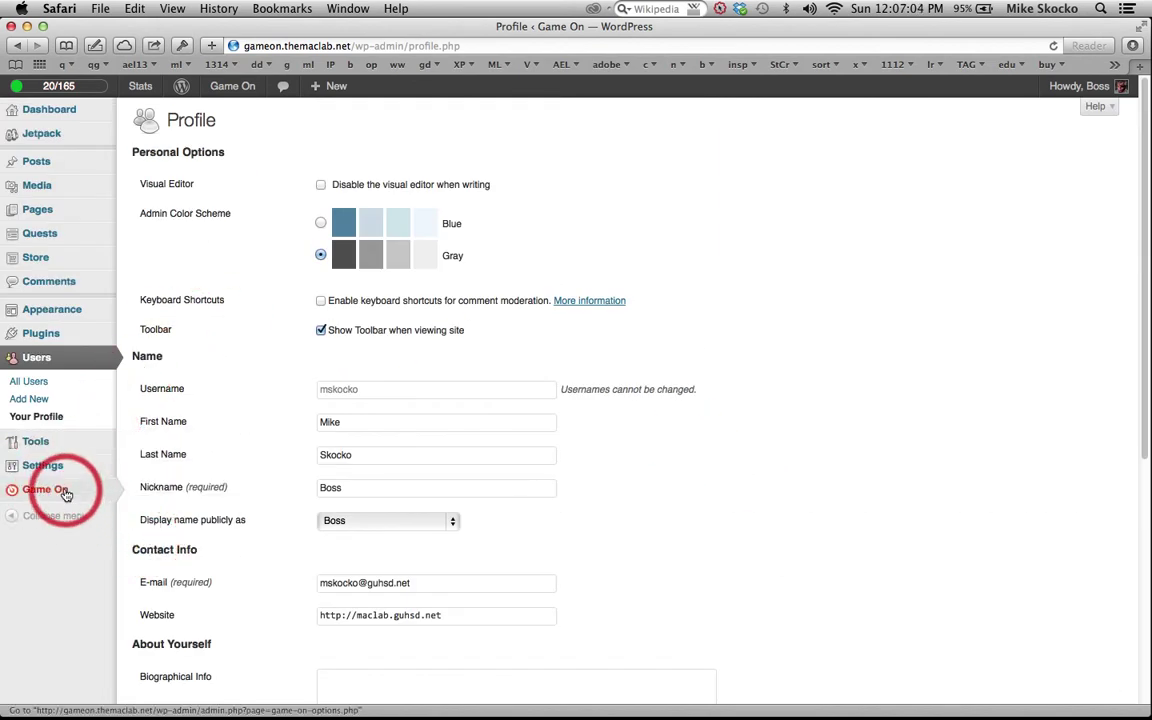
left_click(146, 541)
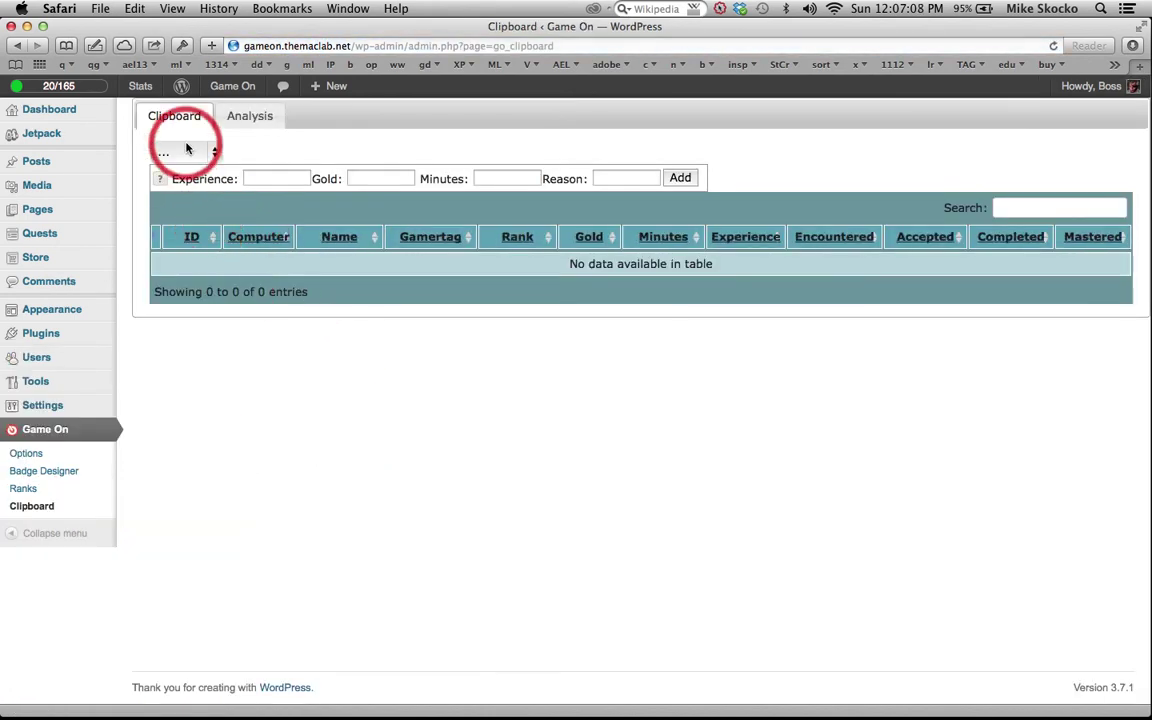
left_click(186, 152)
left_click(182, 175)
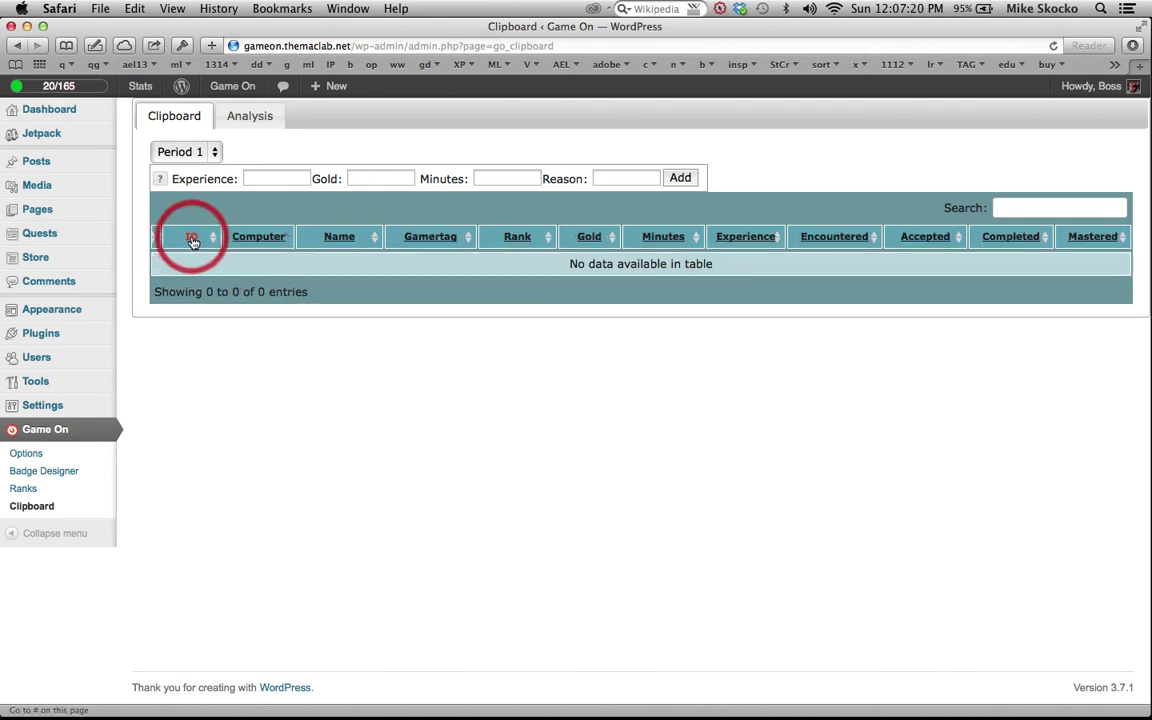
left_click(190, 152)
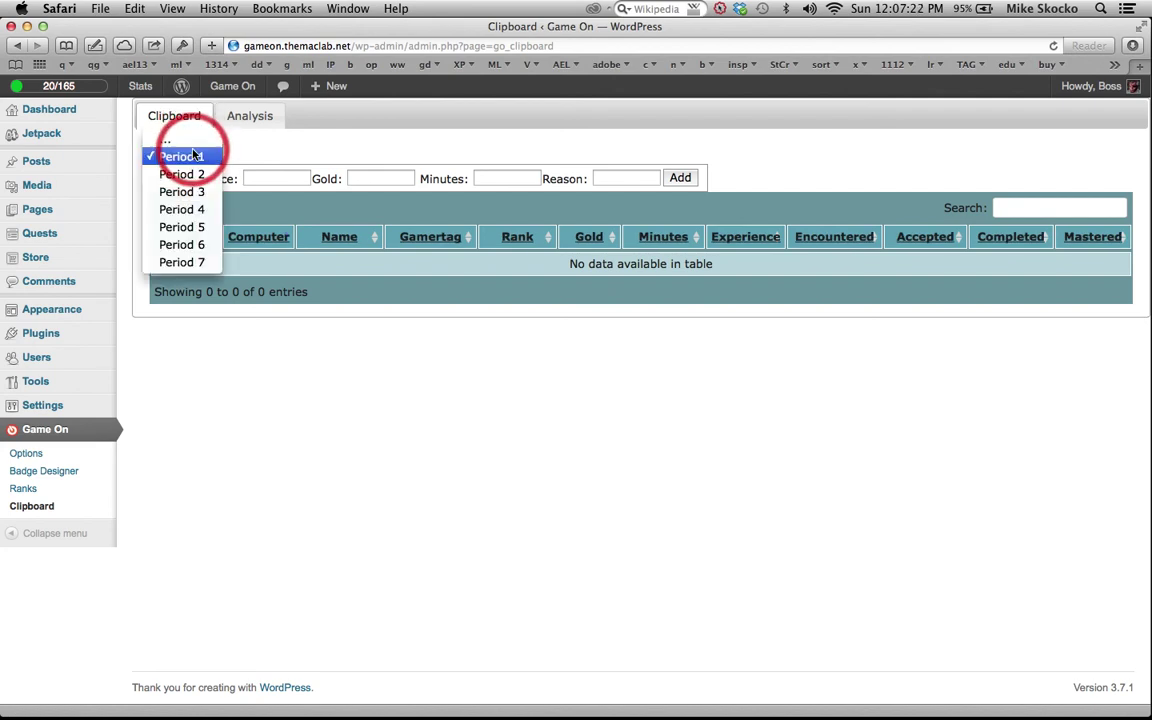
left_click(250, 142)
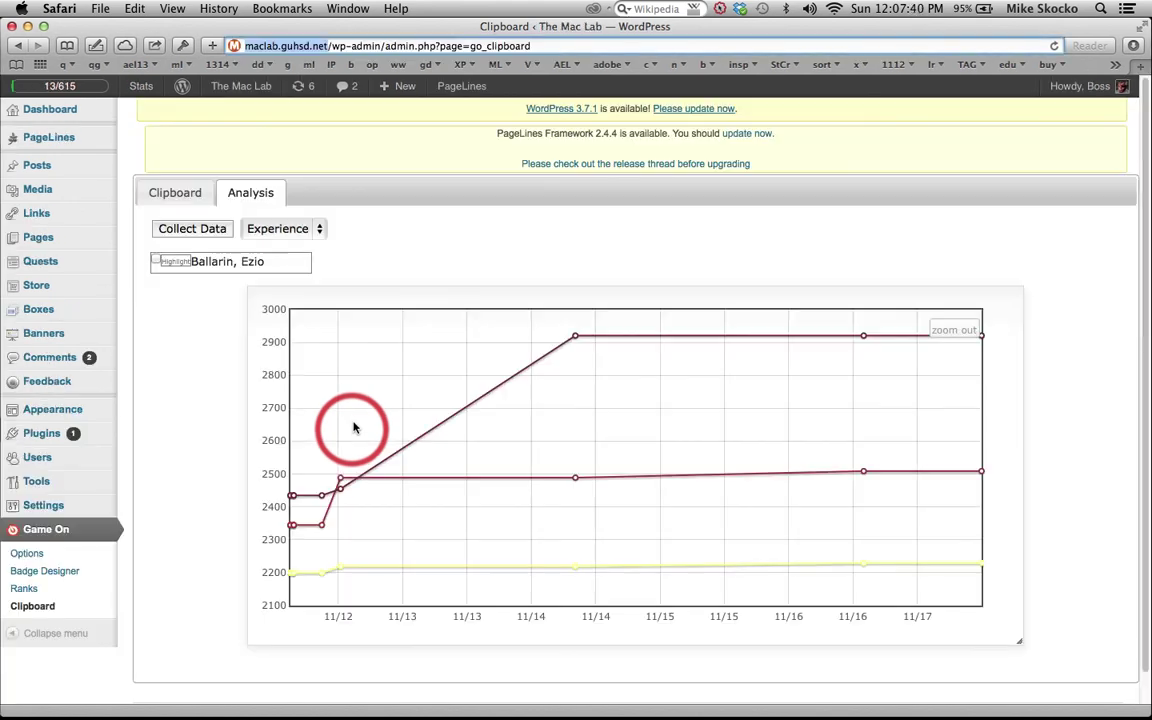
Switch to The Mac Lab site's dashboard and show its site shortcuts
mouse_move(237, 93)
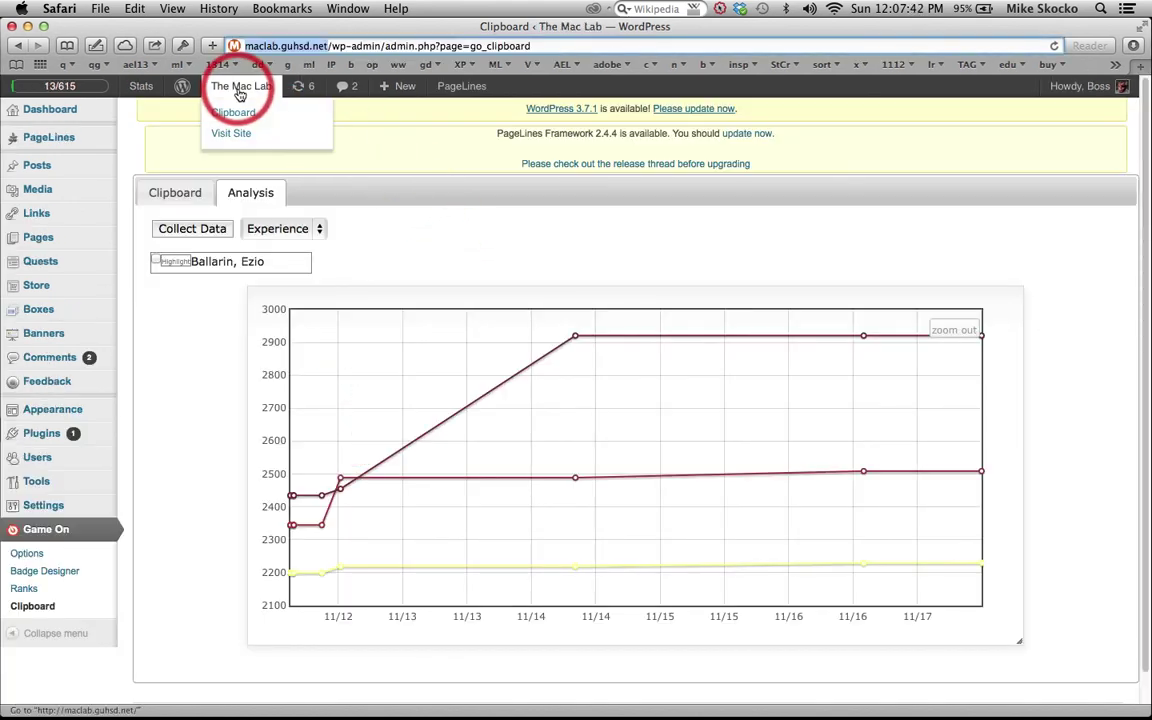